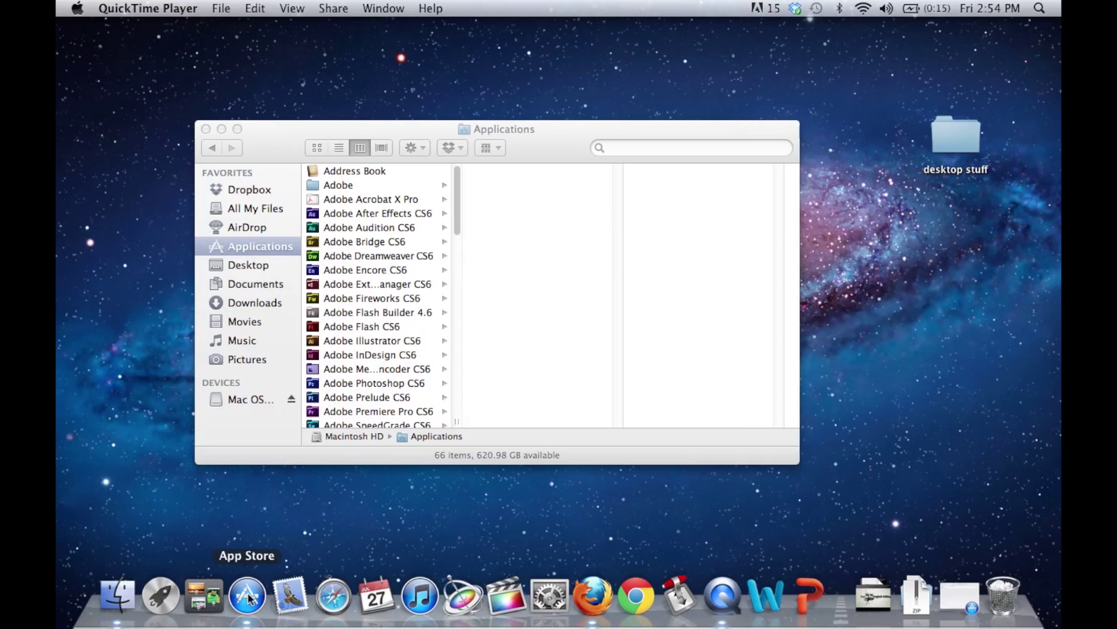
Switch from the Finder Applications folder to Launchpad with the F4 key
key(F4)
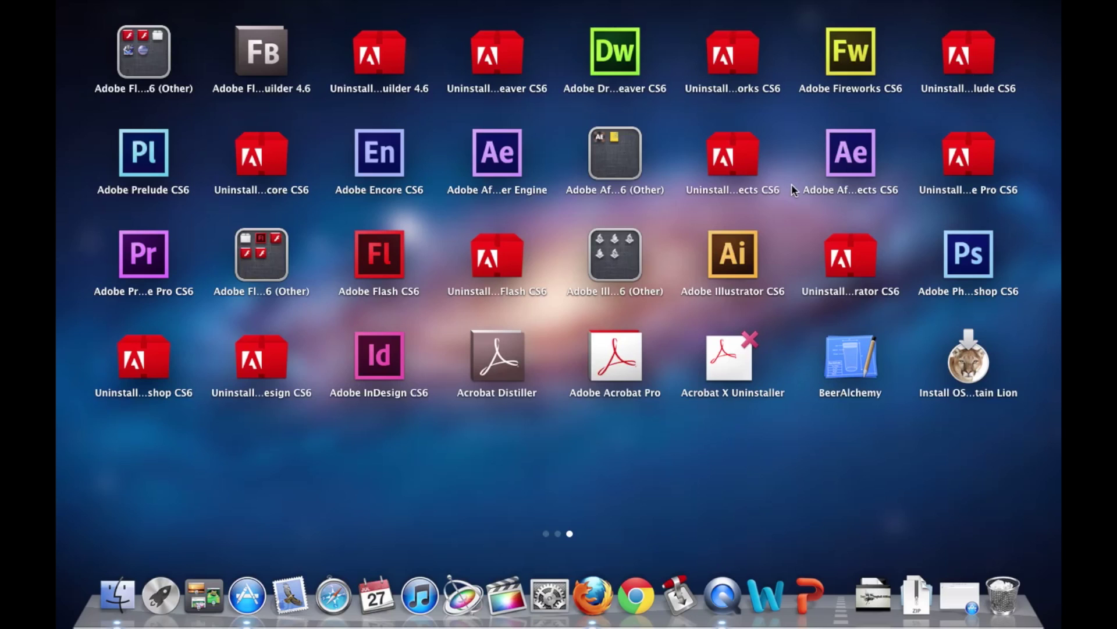
Confirm OS X Mountain Lion appears in App Store purchases, then minimize the App Store
click(255, 592)
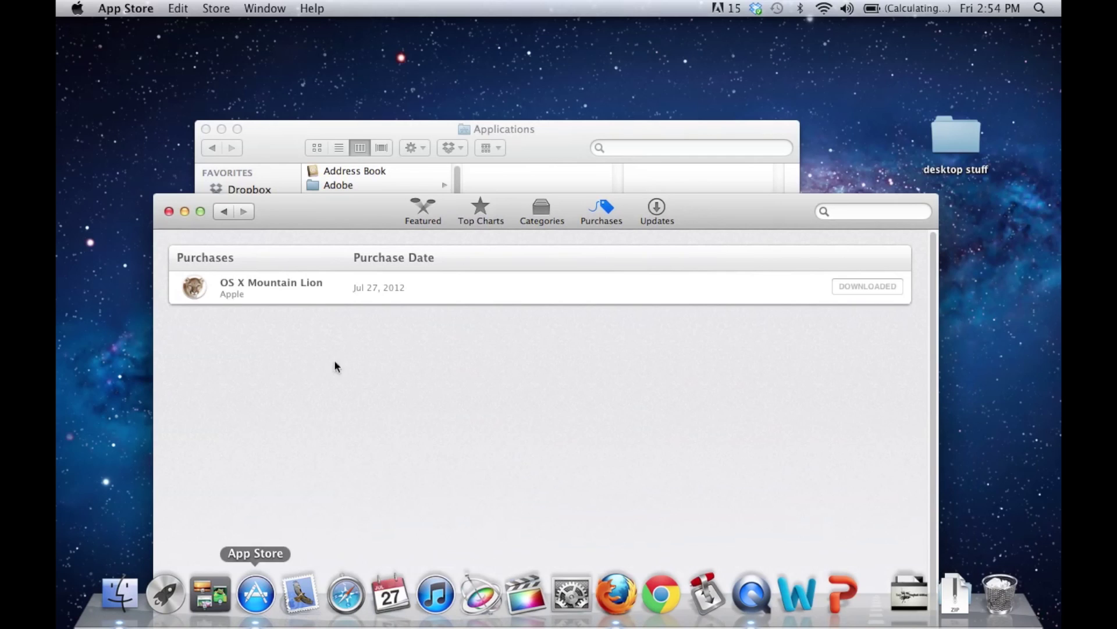
click(184, 211)
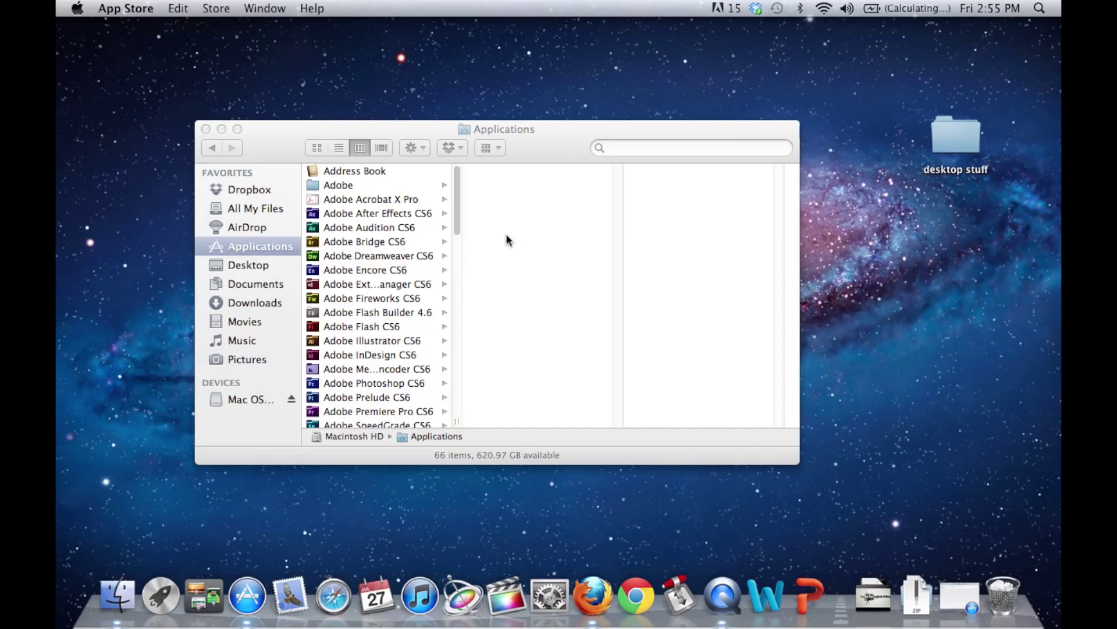
scroll(365, 238, down, 10)
Browse Install OS X Mountain Lion's package contents to Contents > SharedSupport to find InstallESD.dmg
scroll(366, 238, down, 5)
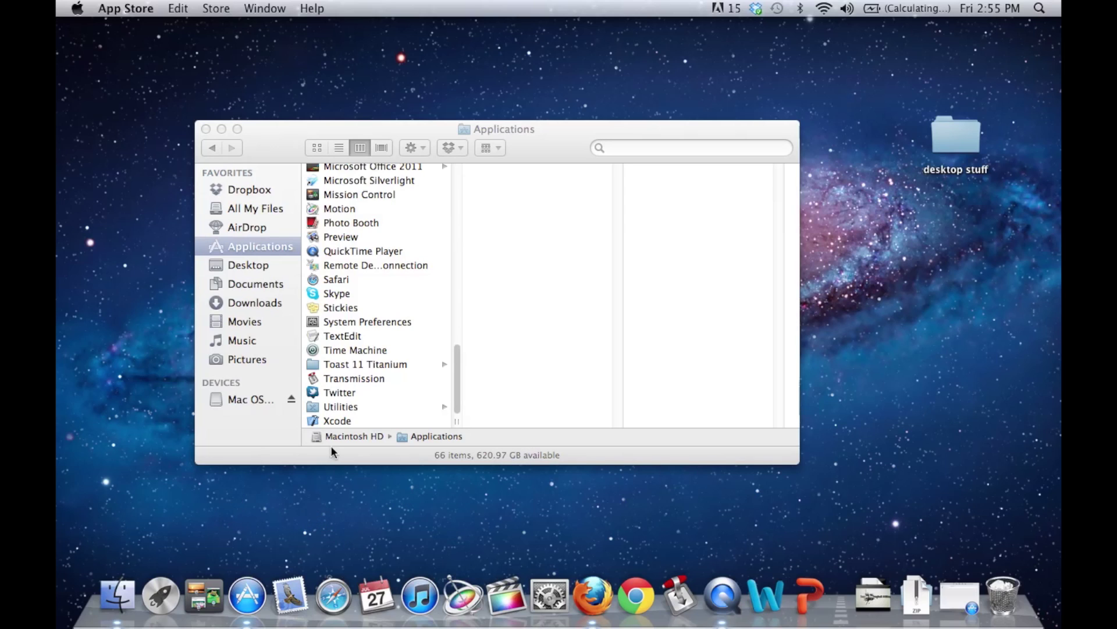
scroll(398, 364, up, 1)
scroll(398, 362, up, 3)
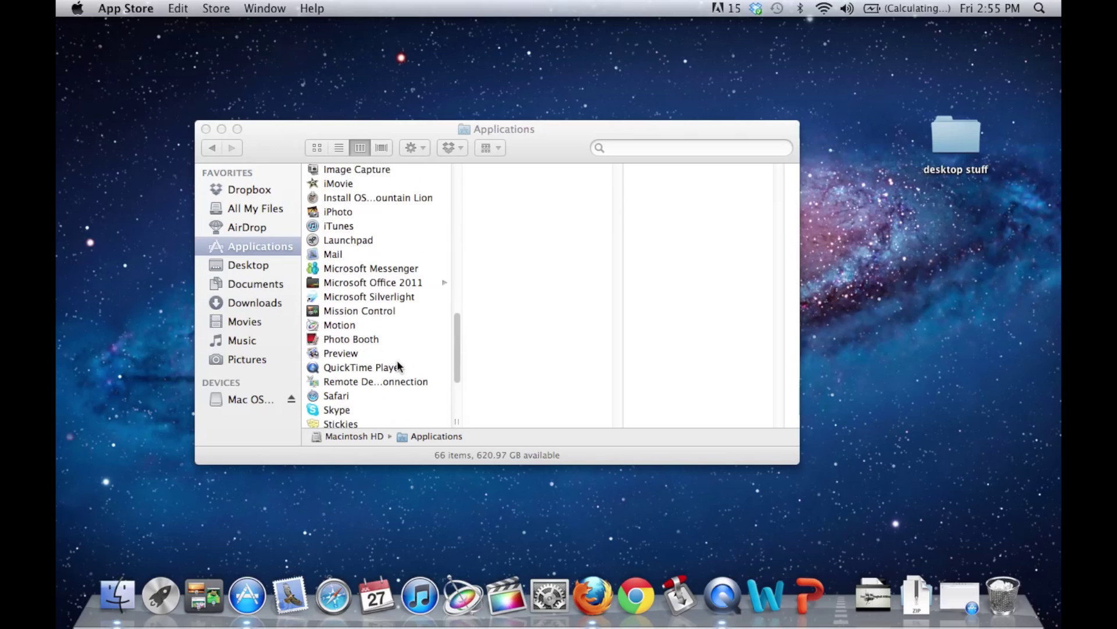
scroll(398, 363, down, 3)
scroll(398, 364, up, 5)
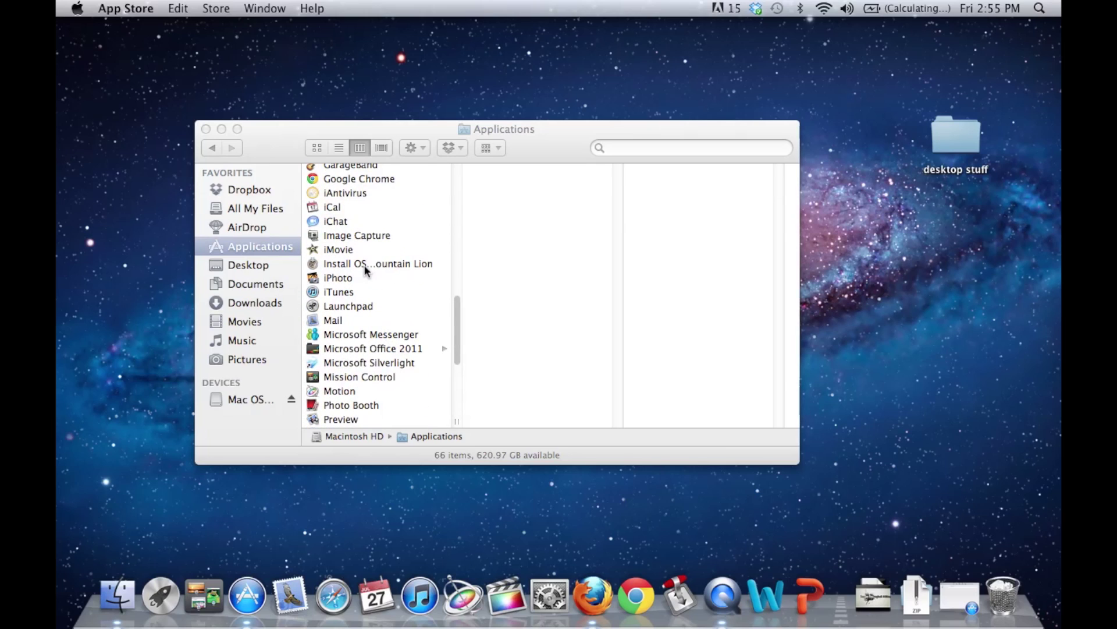
right_click(365, 264)
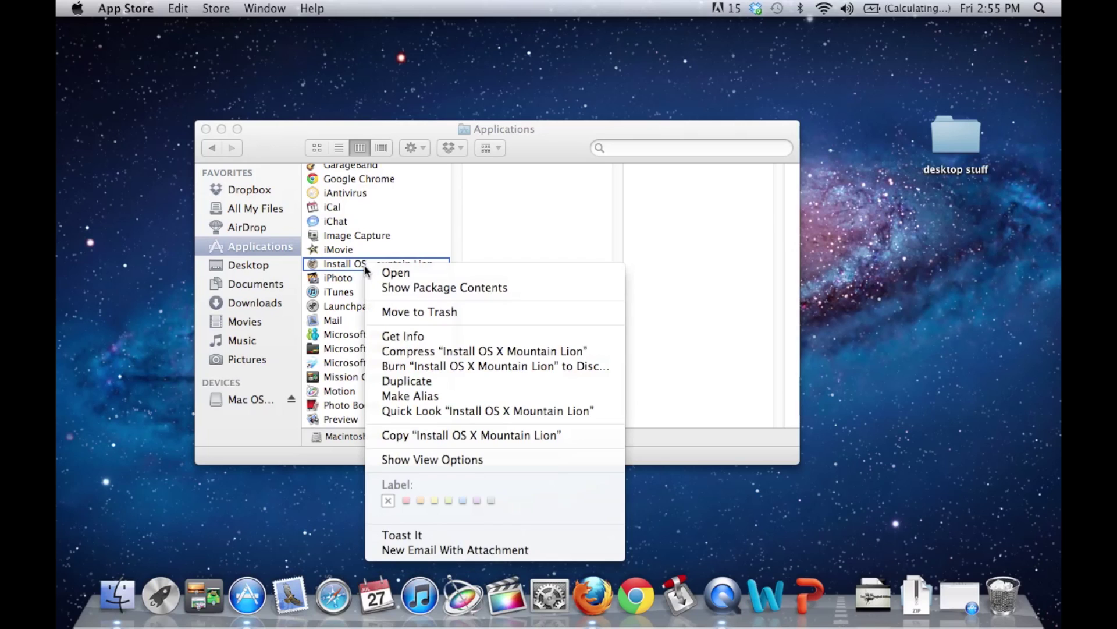
click(433, 288)
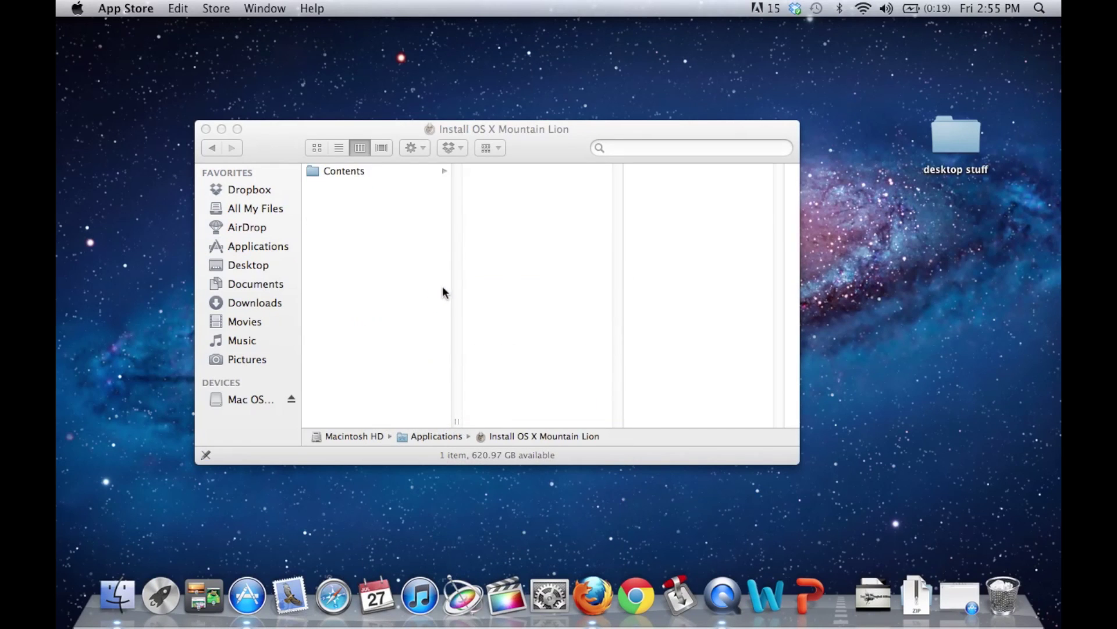
click(358, 172)
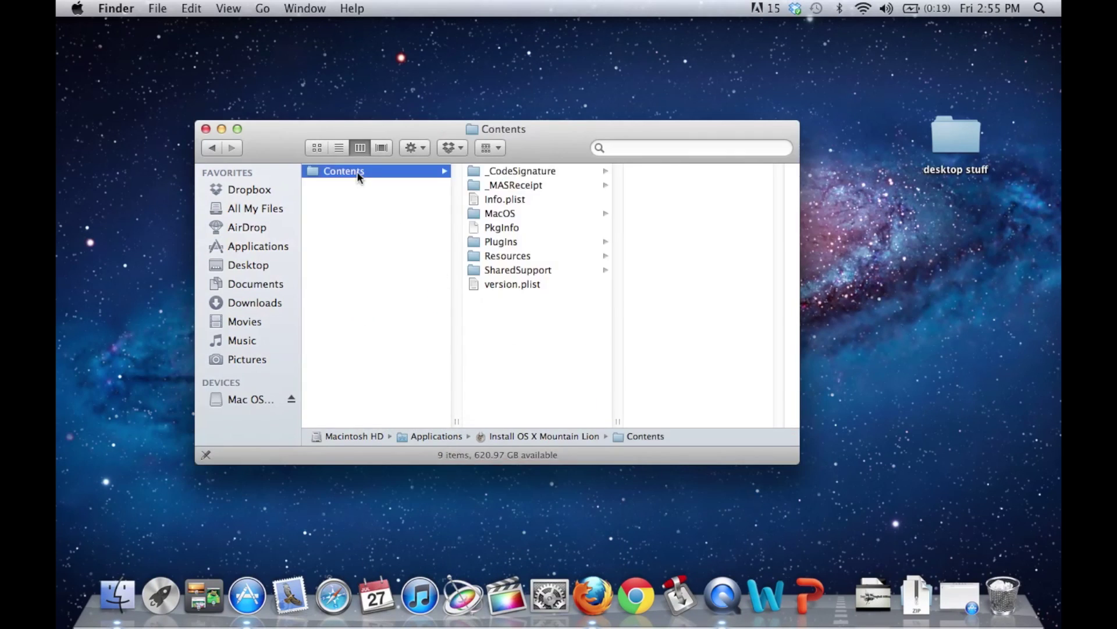
click(519, 271)
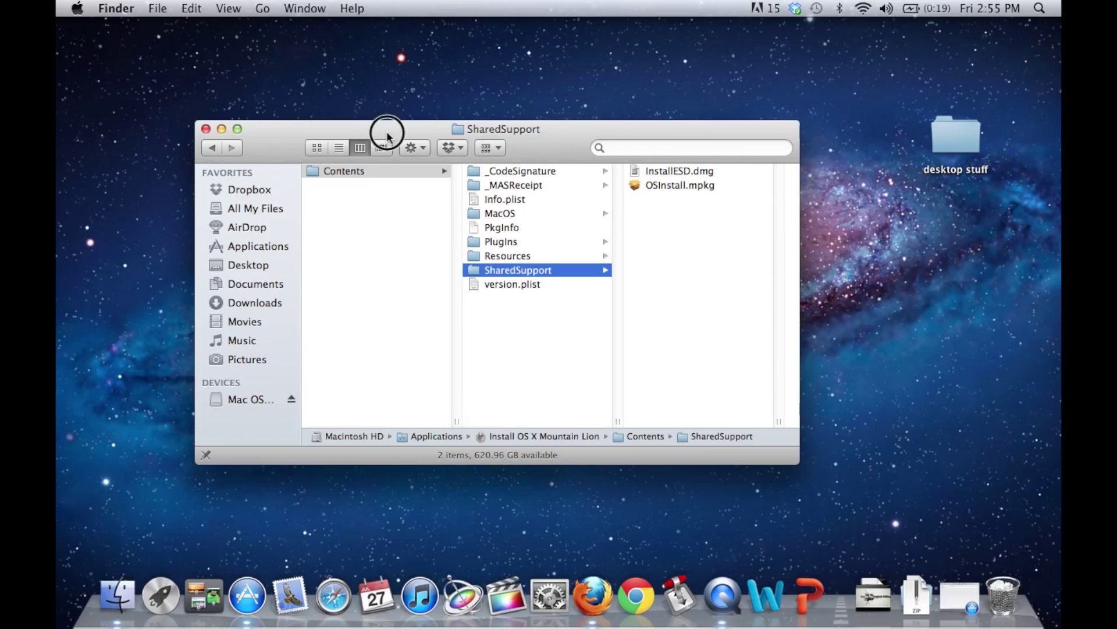
drag(387, 130, 497, 129)
Launch Disk Utility from the Utilities folder
click(381, 239)
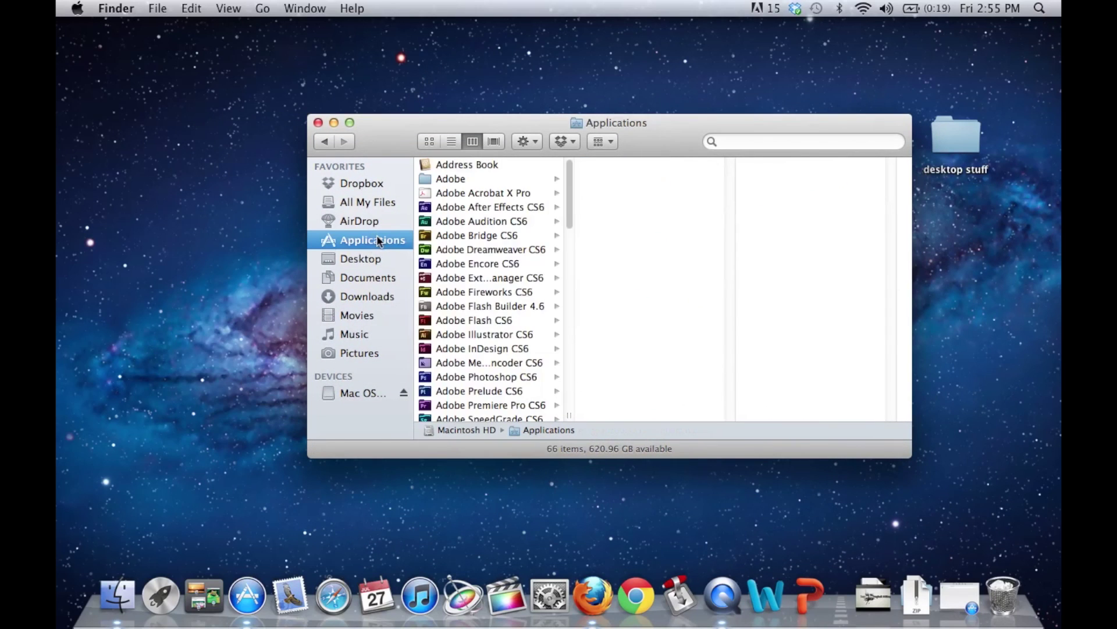
scroll(526, 346, down, 15)
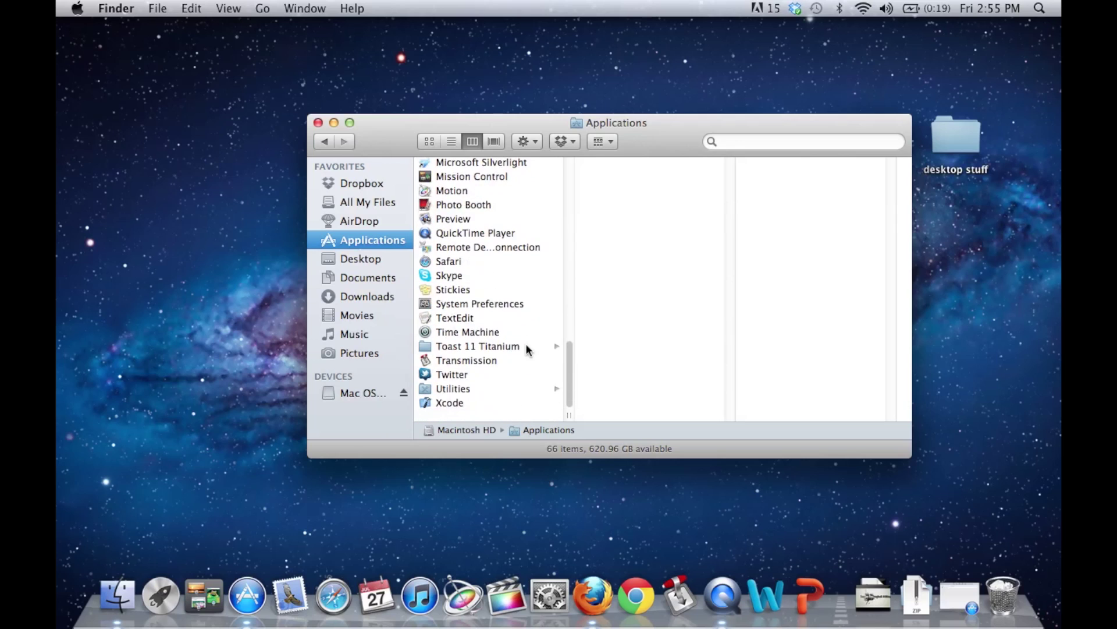
click(448, 400)
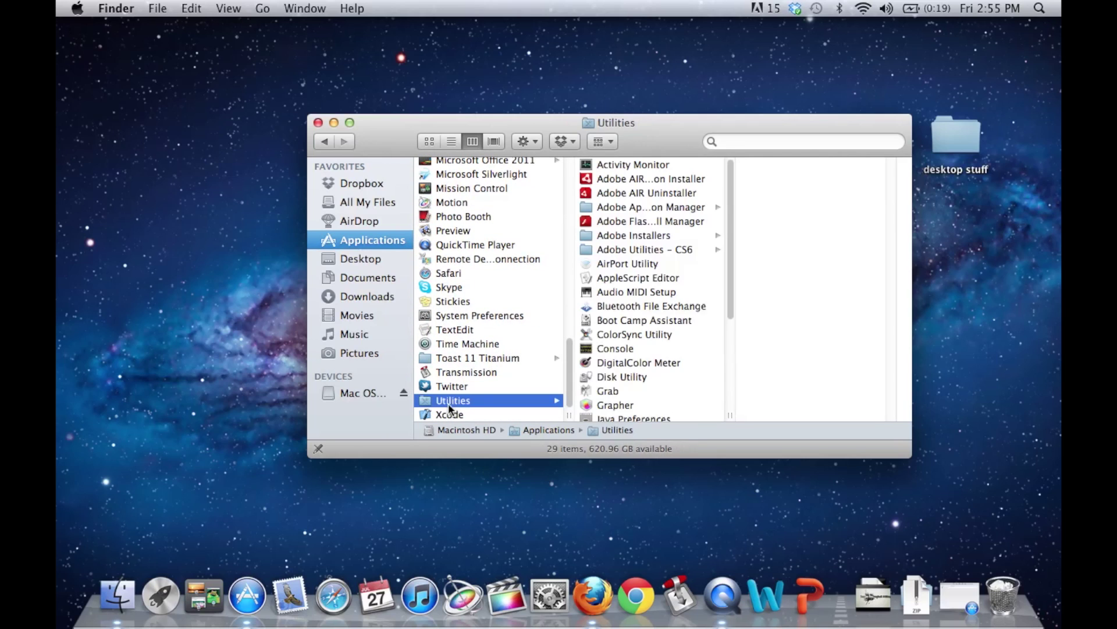
click(638, 378)
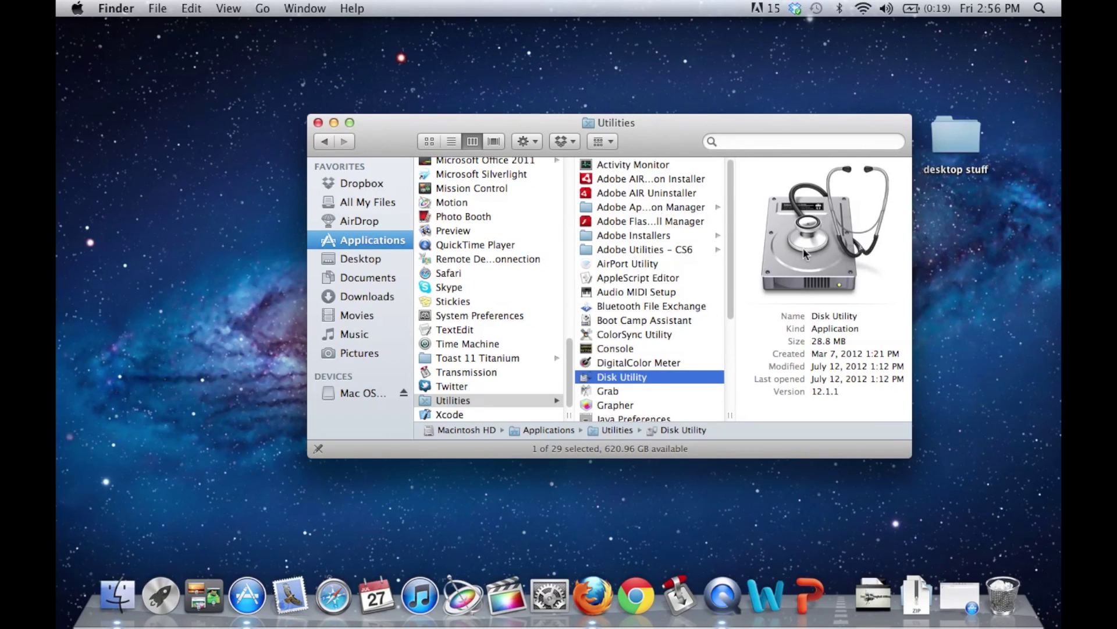
double_click(635, 377)
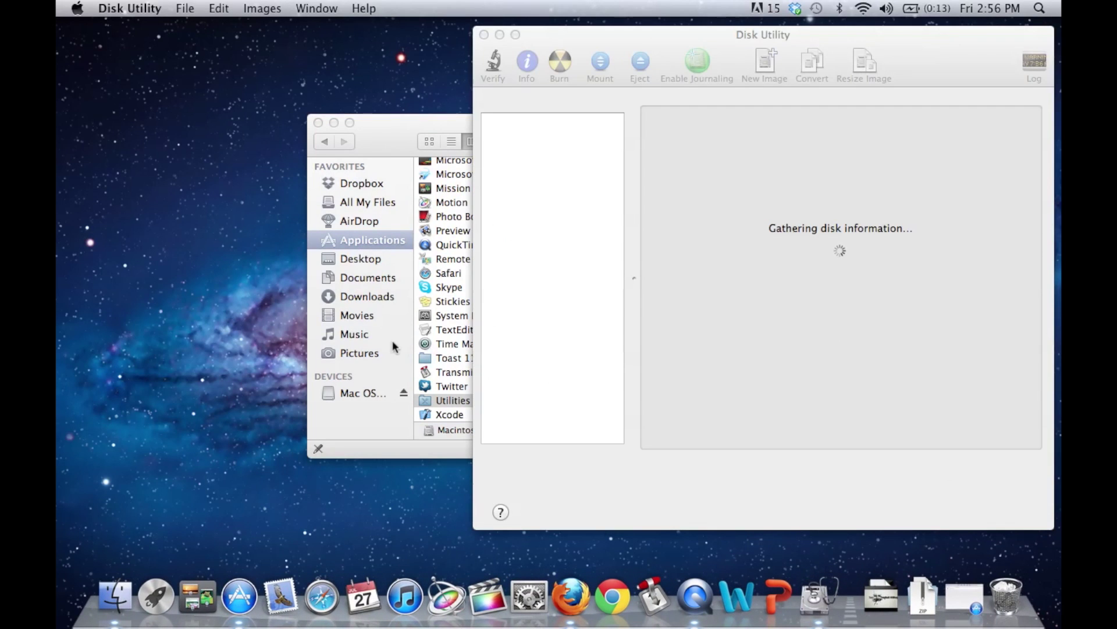
Back in Finder, select Install OS X Mountain Lion and open its context menu
click(373, 143)
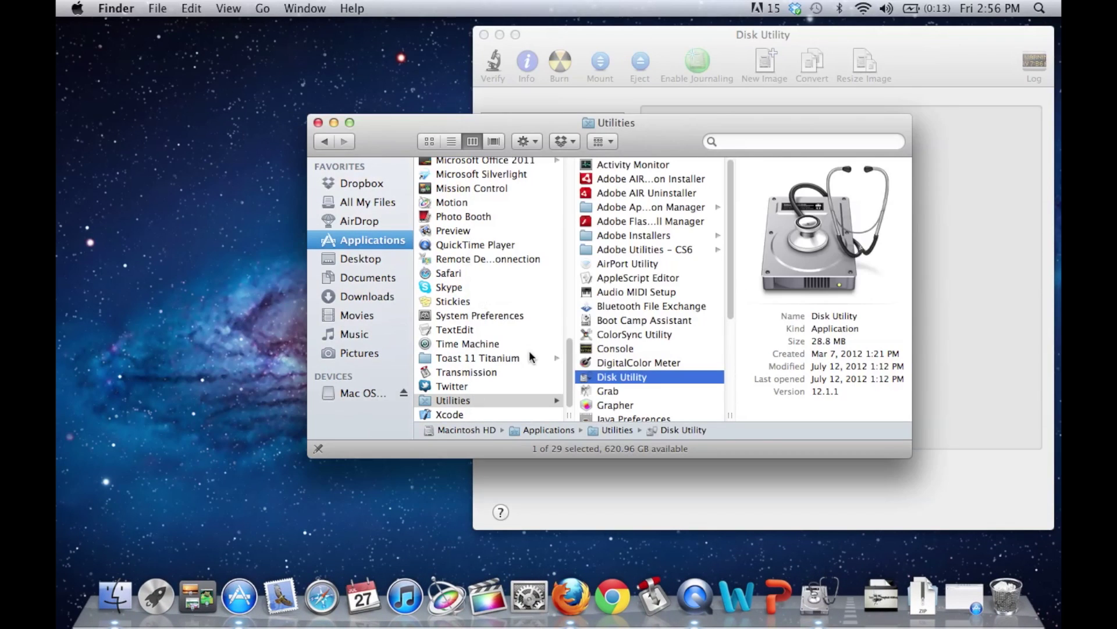
scroll(461, 248, up, 5)
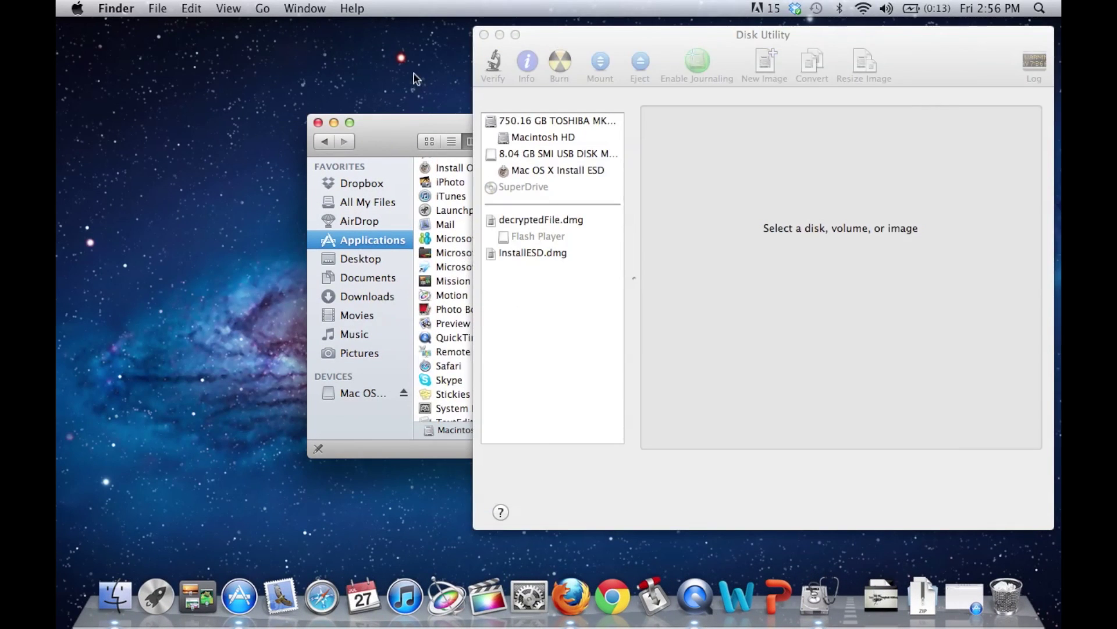
click(389, 128)
scroll(490, 226, up, 5)
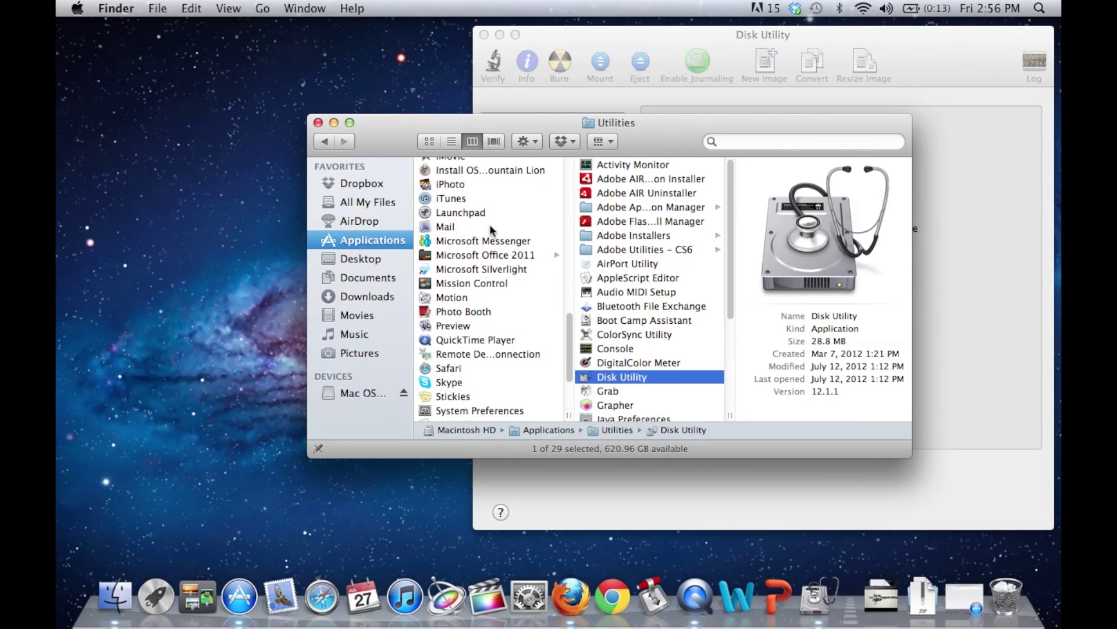
scroll(490, 230, up, 4)
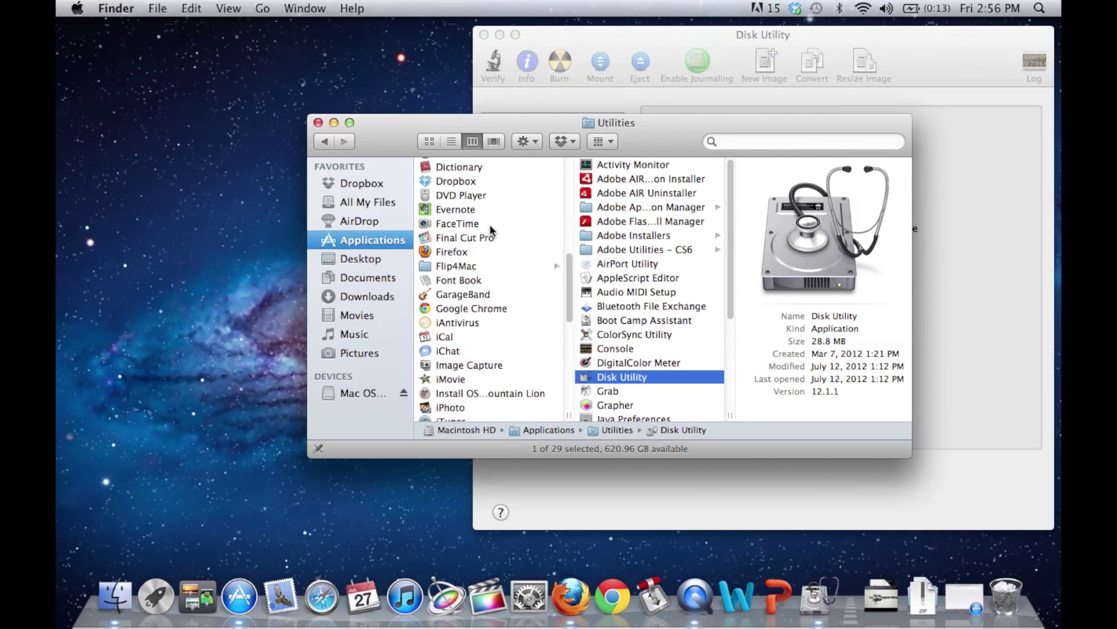
click(488, 361)
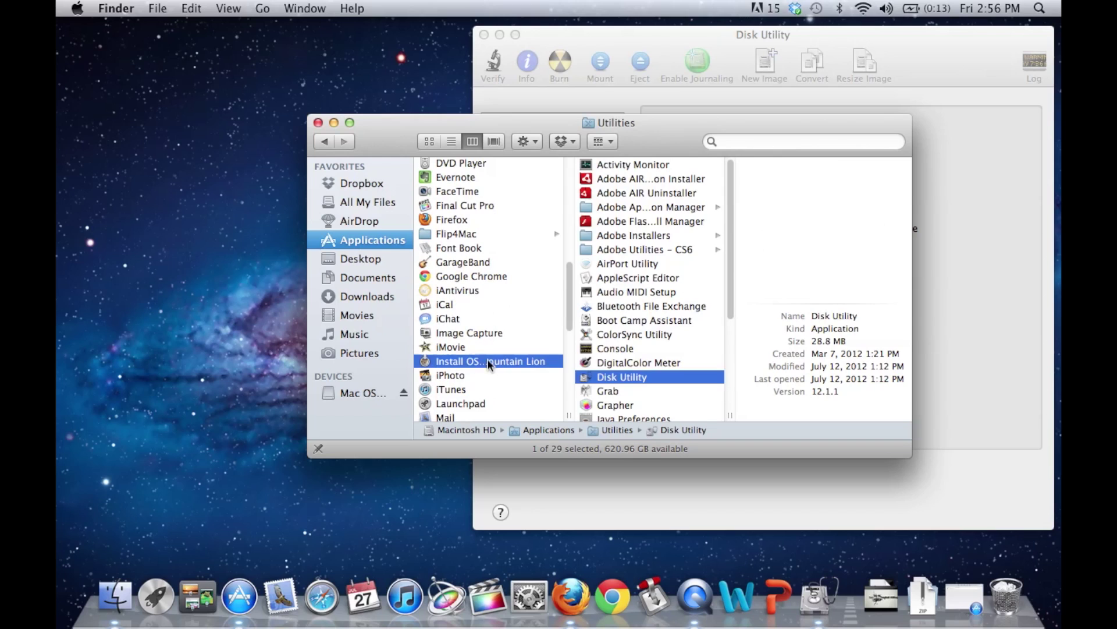
right_click(527, 359)
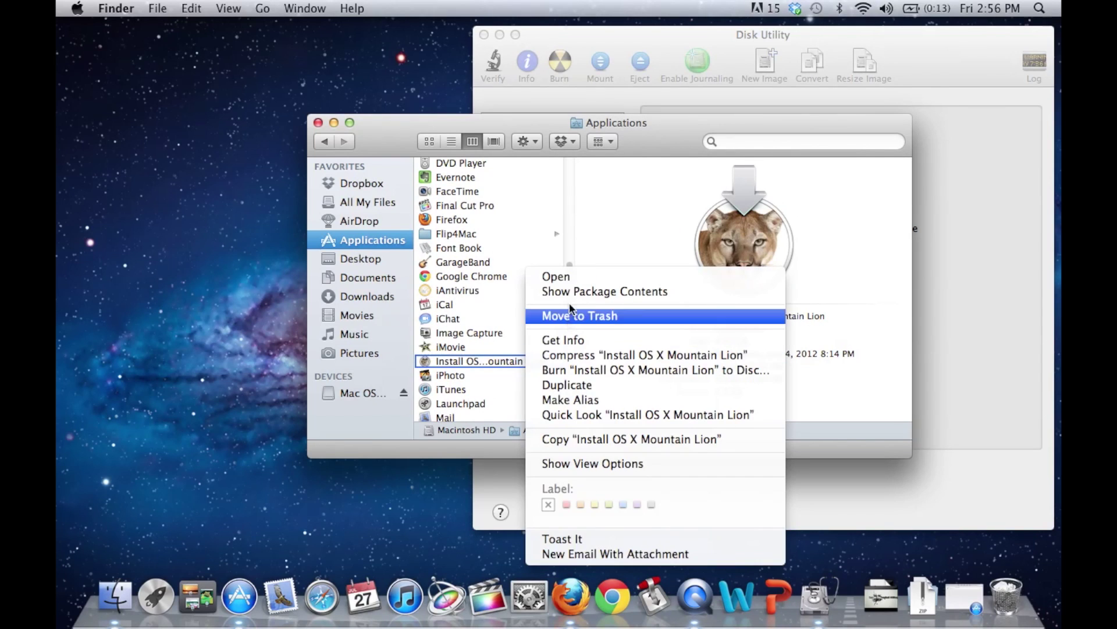
Open the installer's package contents to Contents > SharedSupport and select InstallESD.dmg
click(704, 290)
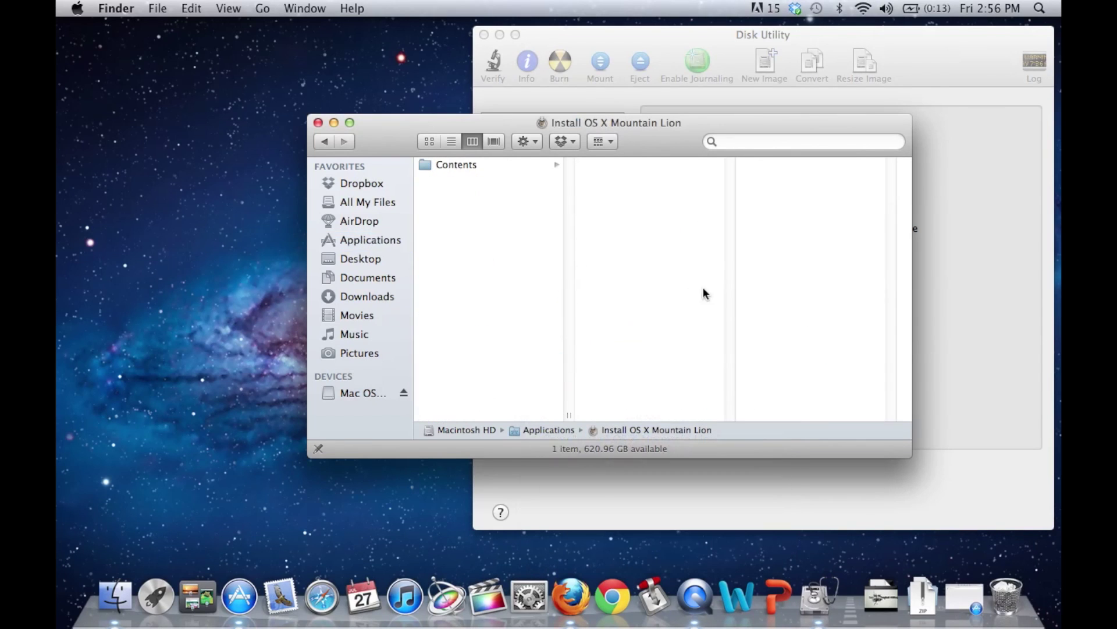
click(451, 166)
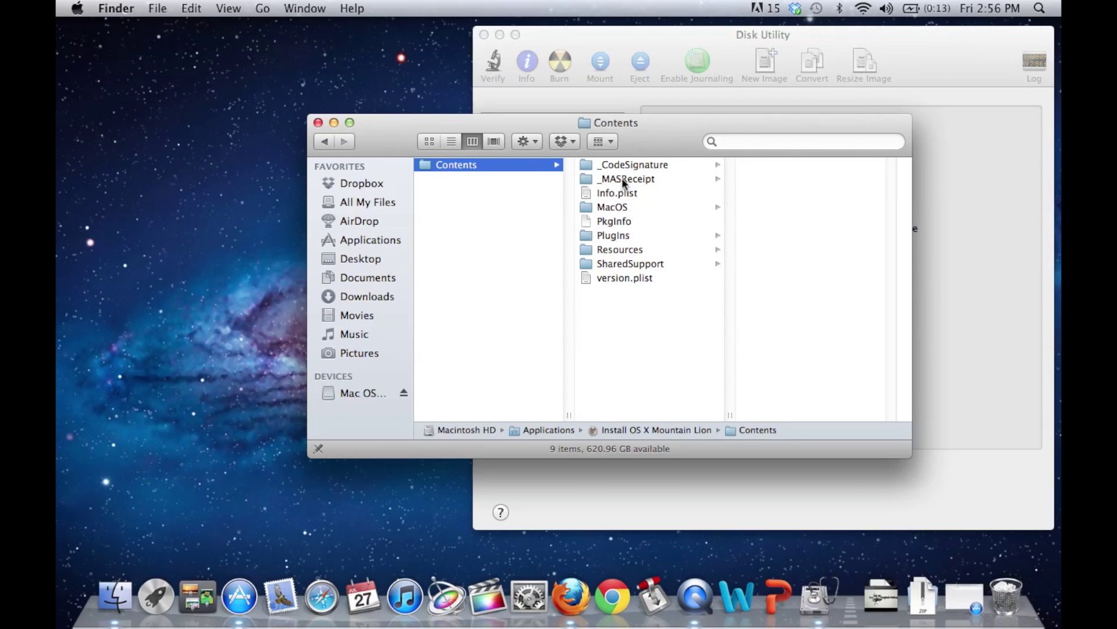
click(629, 269)
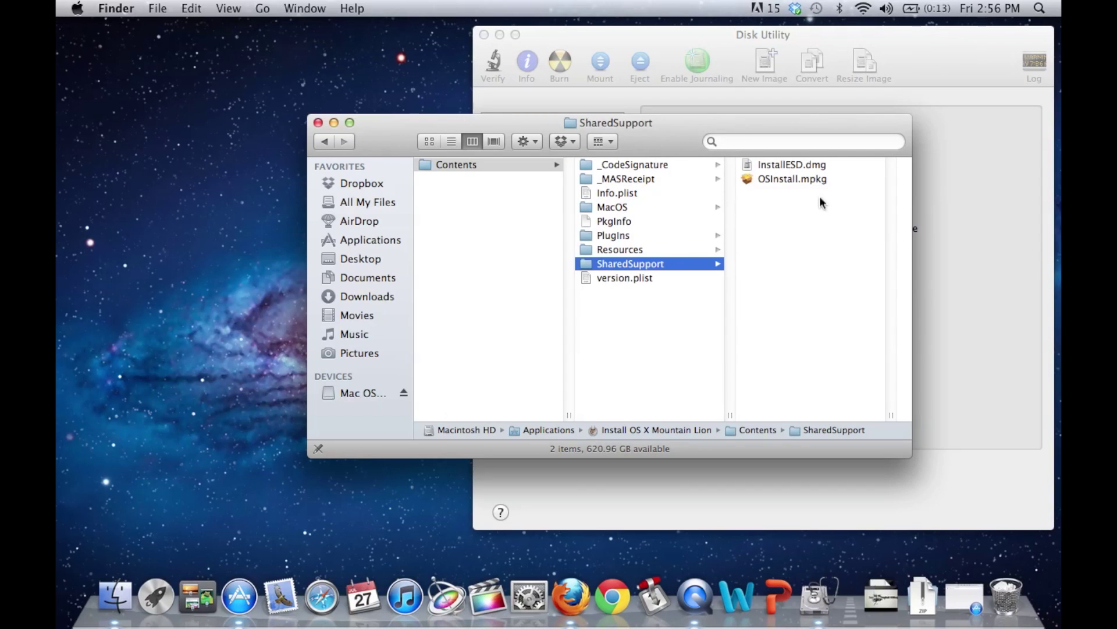
click(810, 164)
Drag InstallESD.dmg from Finder into Disk Utility's sidebar
drag(672, 140, 474, 281)
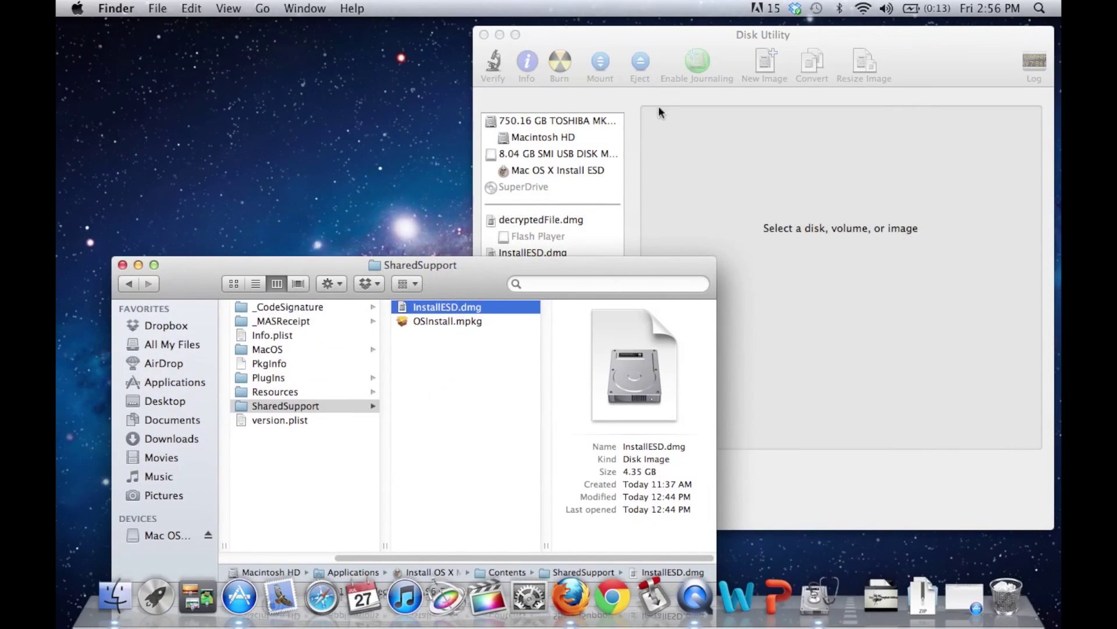
click(628, 40)
drag(532, 252, 381, 213)
click(429, 361)
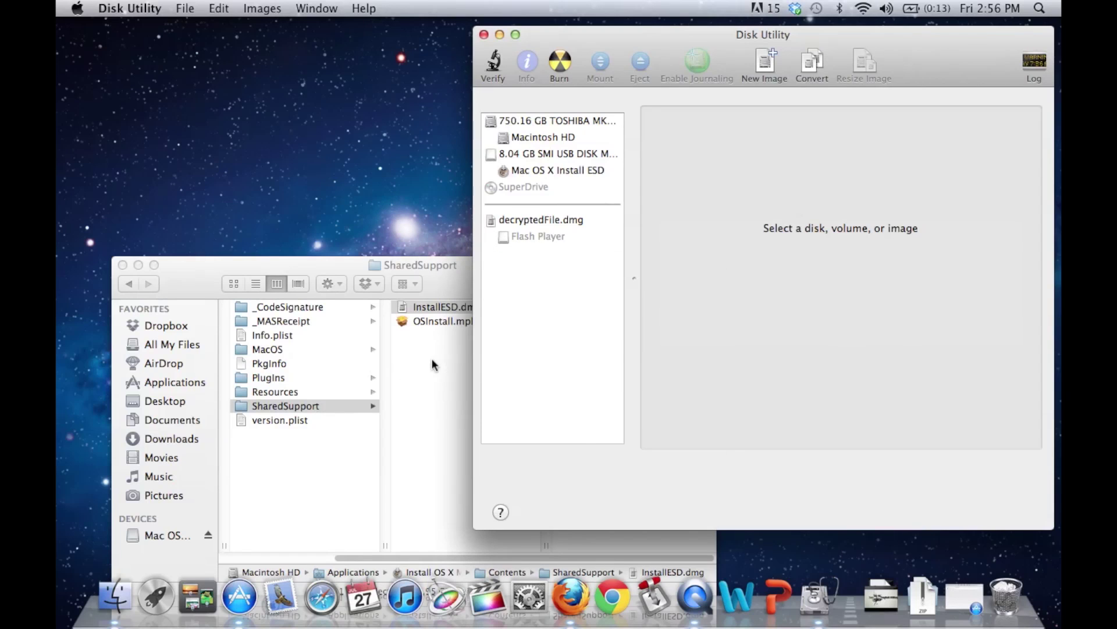
click(433, 307)
drag(457, 267, 530, 339)
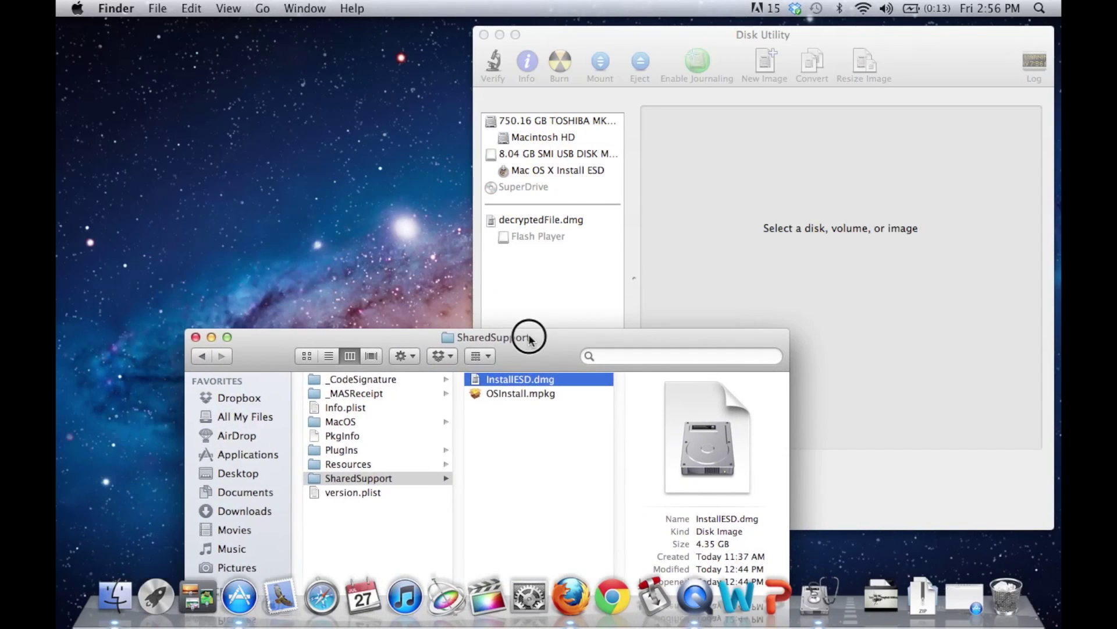
drag(506, 381, 526, 276)
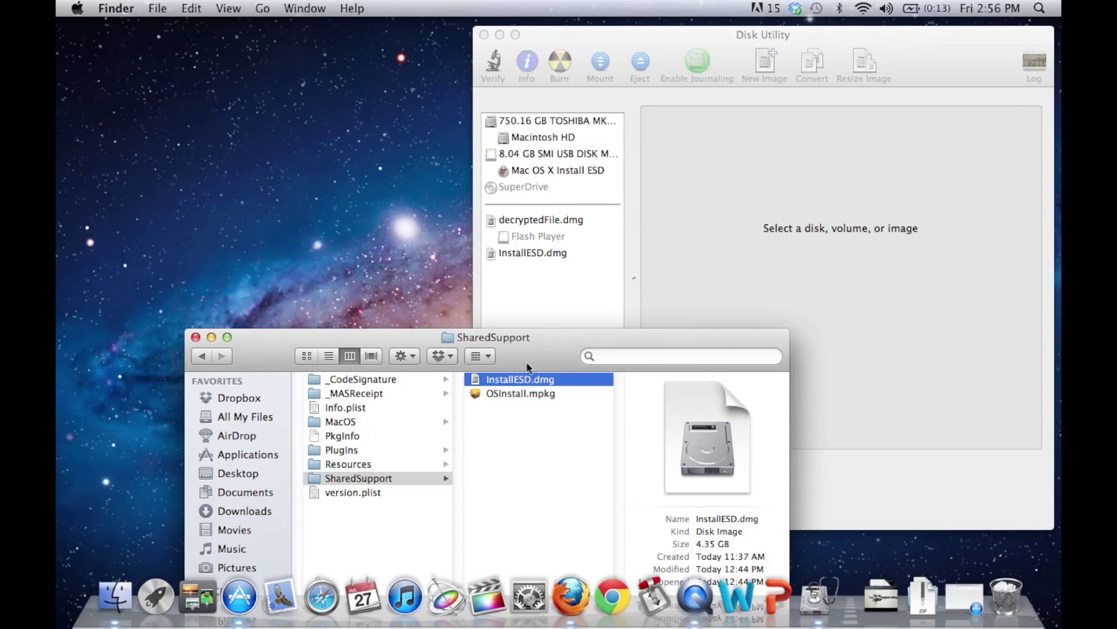
click(561, 284)
Start burning InstallESD.dmg to a disc in the SuperDrive
click(550, 251)
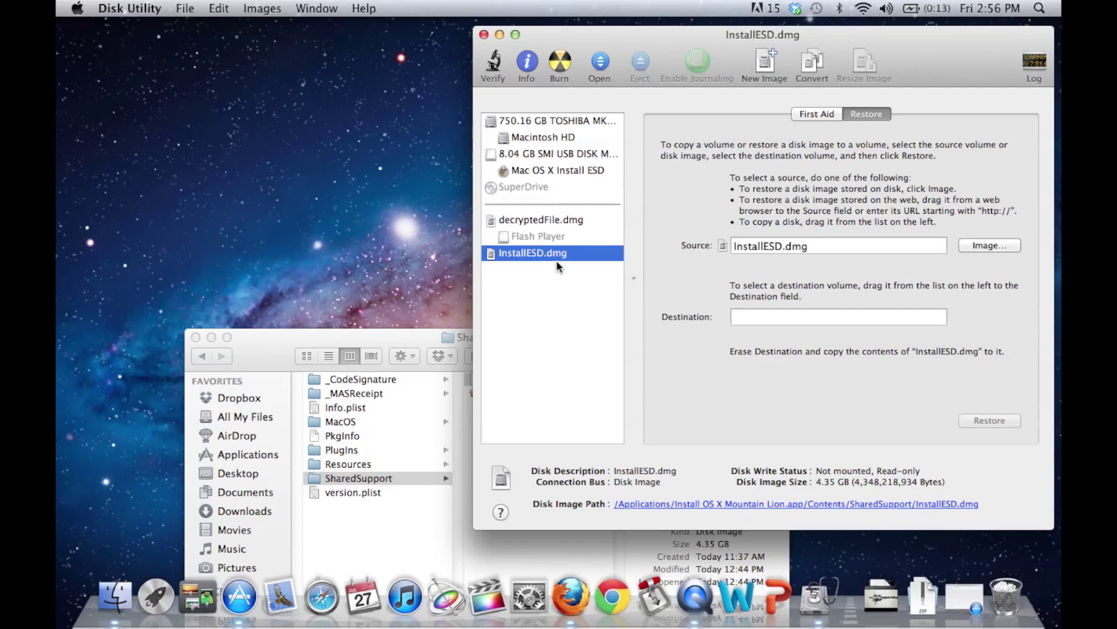
click(561, 66)
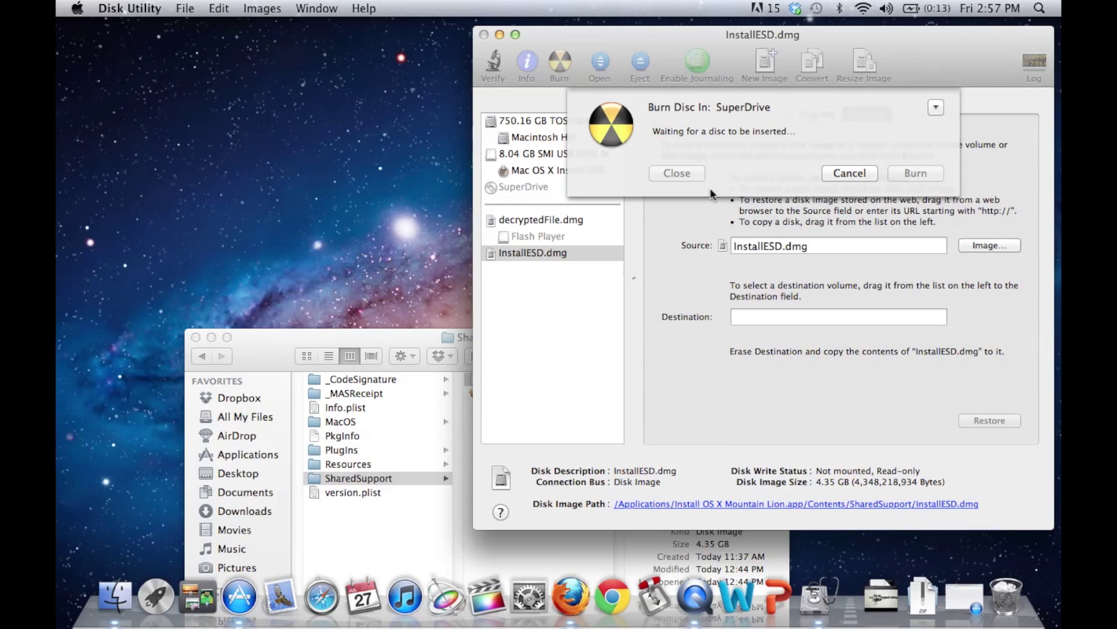
drag(603, 40, 527, 79)
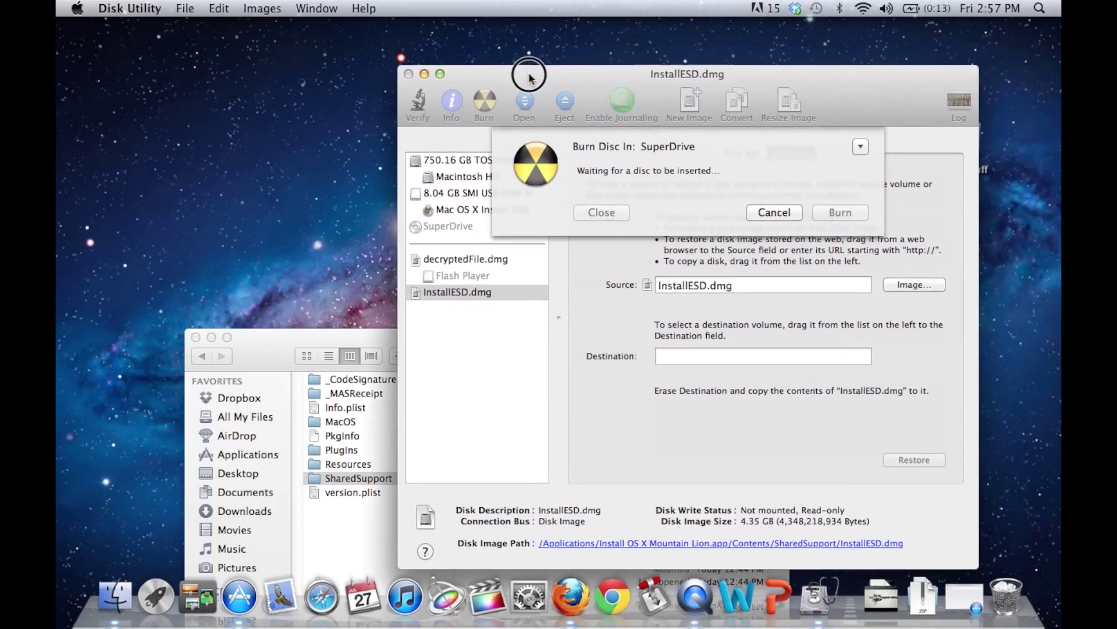
Cancel the Burn Disc prompt, keeping InstallESD.dmg loaded in Disk Utility
click(774, 211)
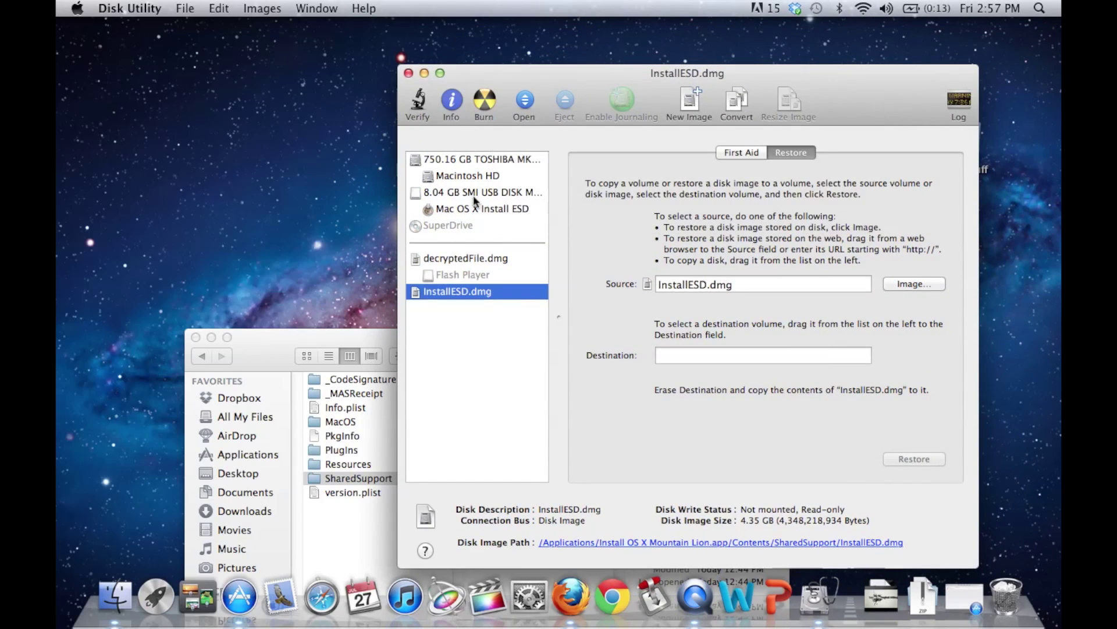